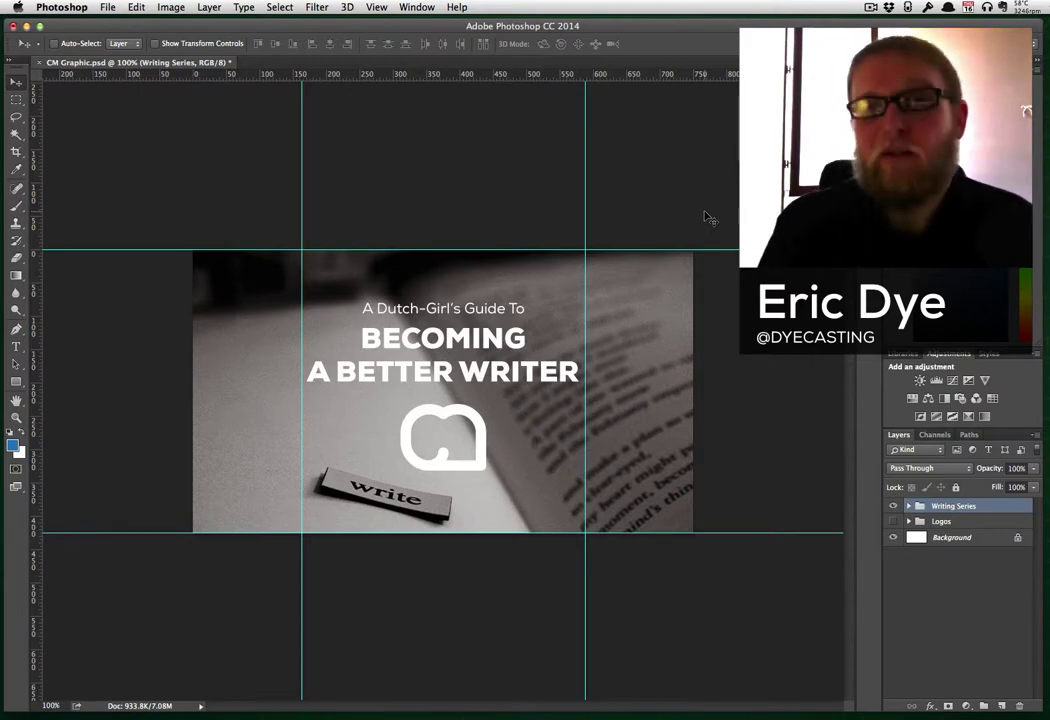
Switch to Chrome and scroll through the ChurchMag homepage's post listings and featured images.
key("ctrl+Left")
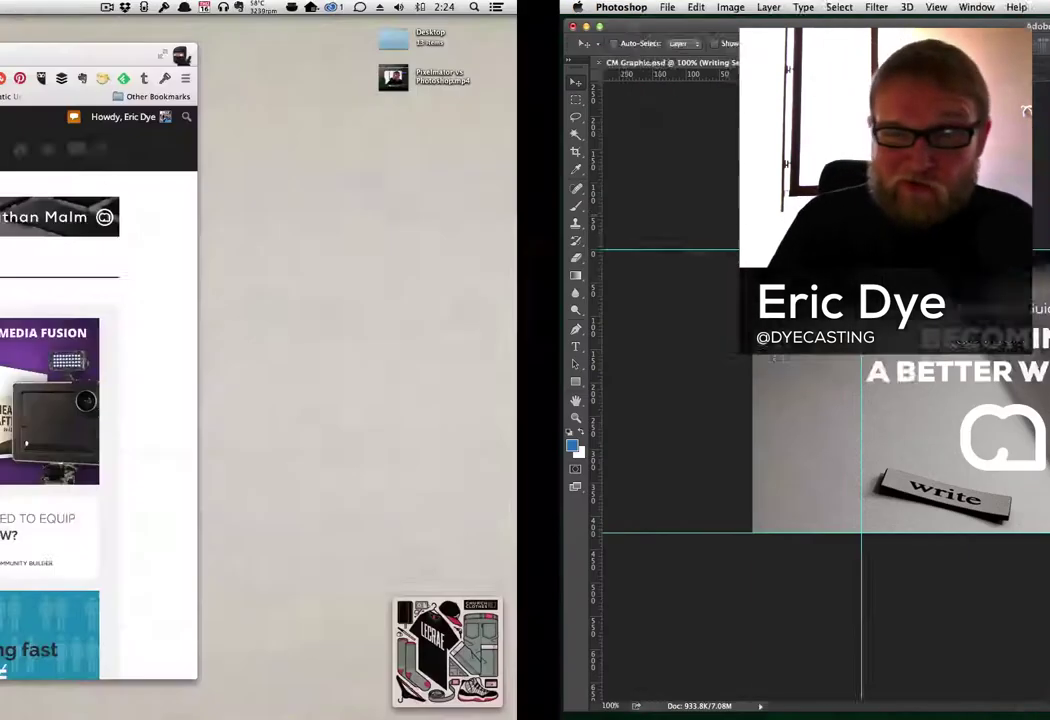
scroll(676, 251, "down", 5)
scroll(676, 251, "up", 3)
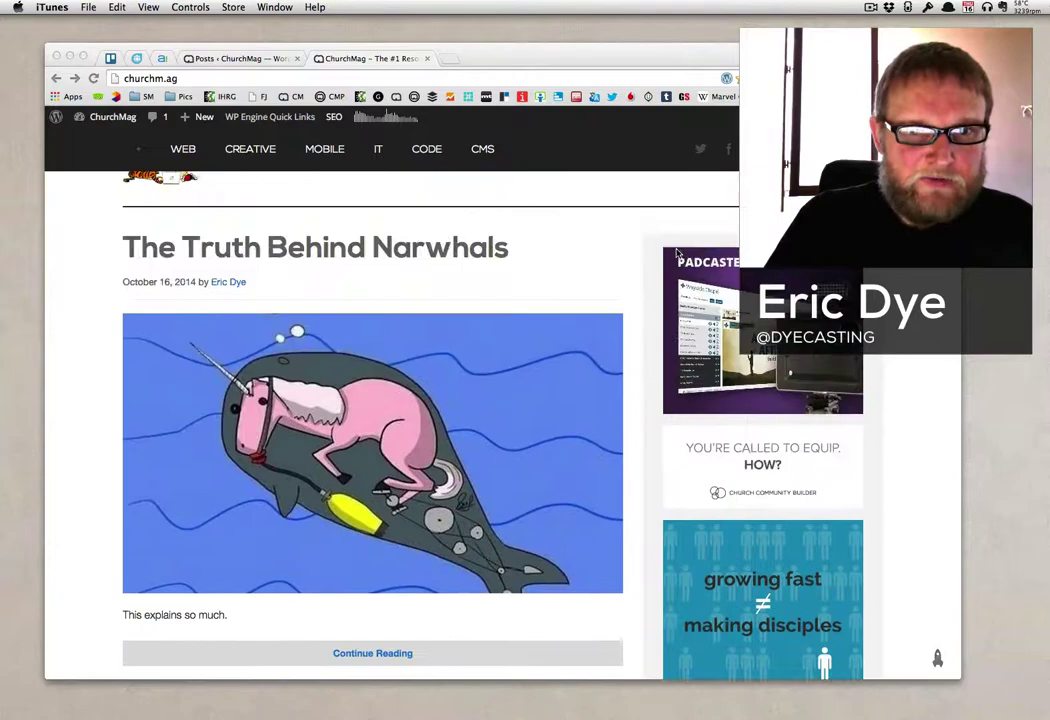
scroll(676, 254, "up", 2)
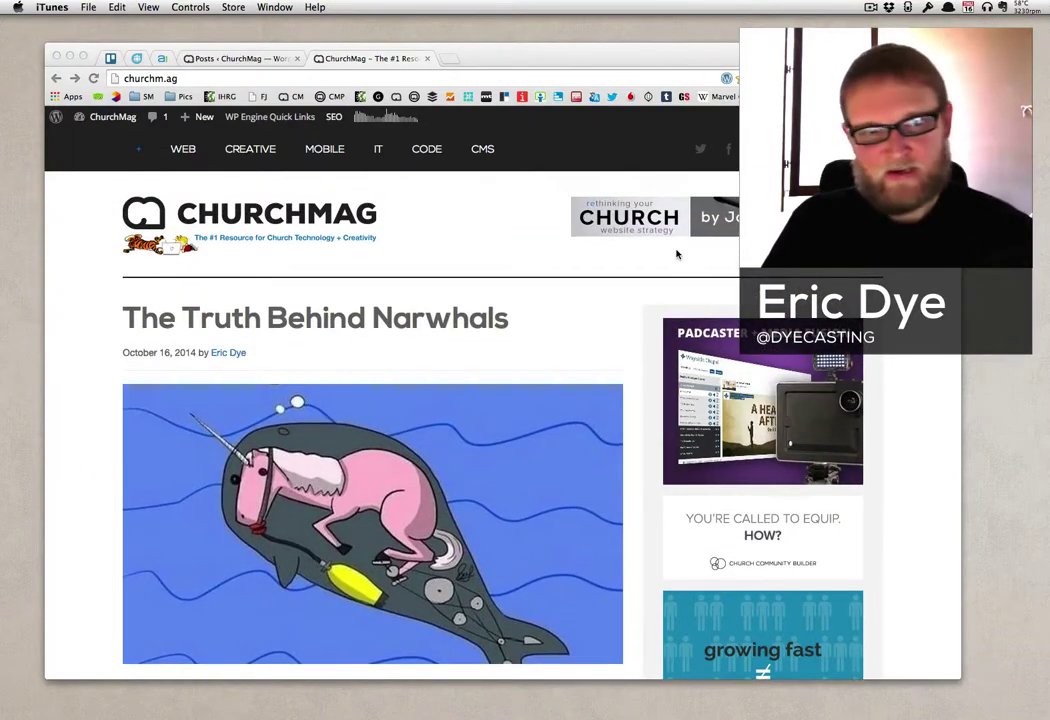
scroll(676, 254, "down", 15)
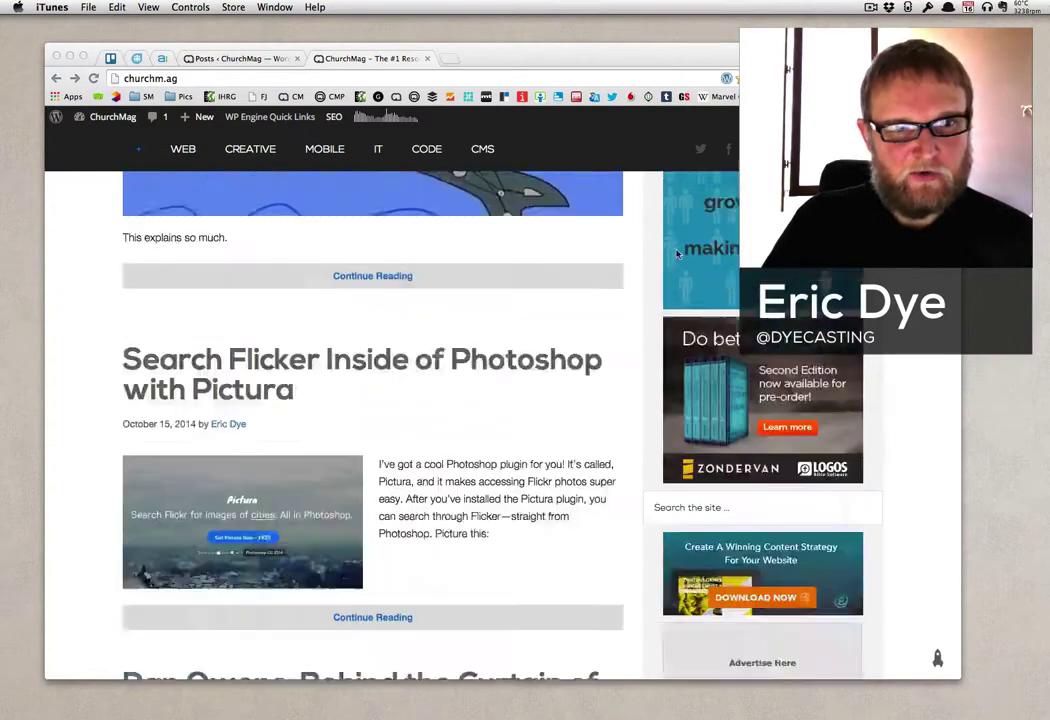
scroll(677, 253, "down", 10)
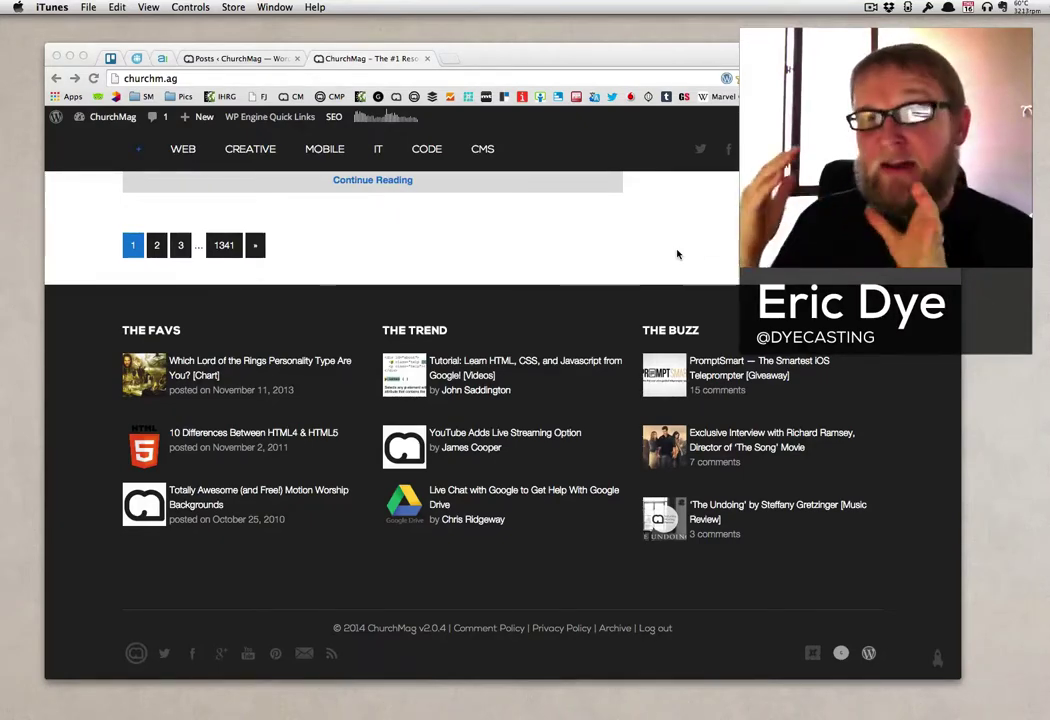
scroll(679, 249, "up", 20)
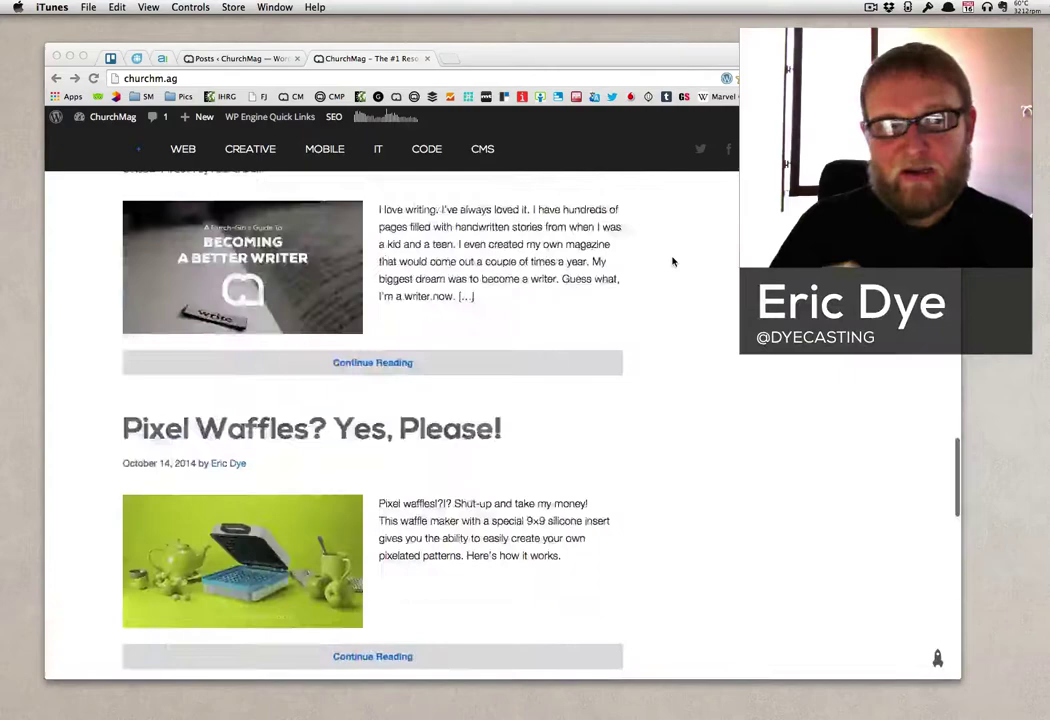
scroll(670, 262, "up", 10)
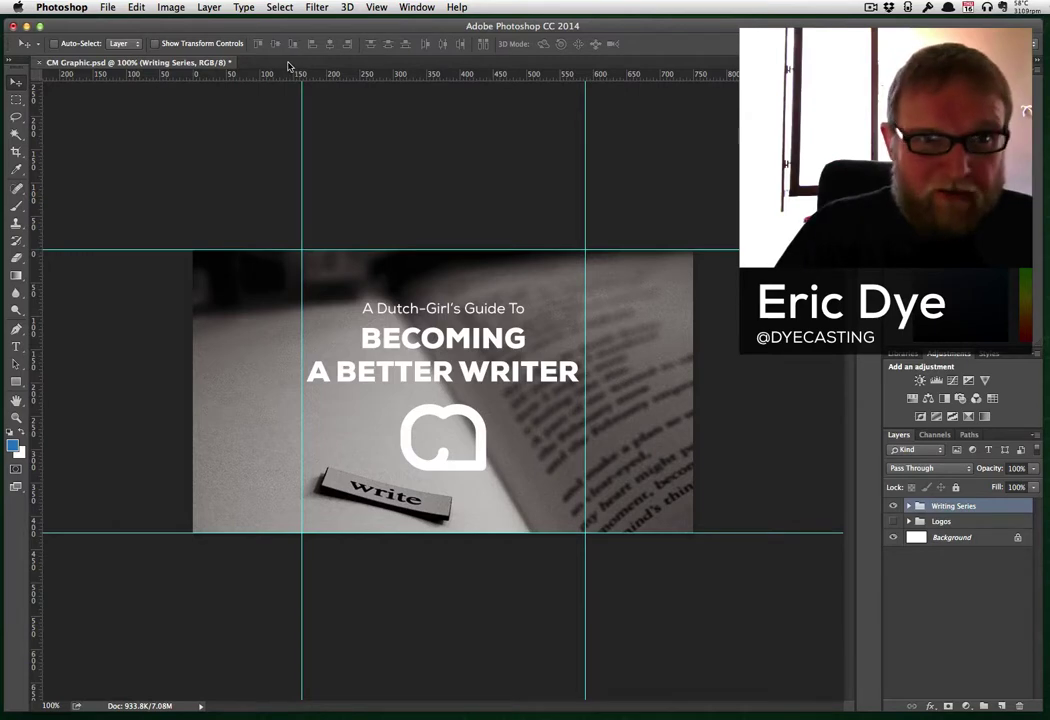
Create a new blank white Untitled-1 document at 800 × 500 pixels, 72 ppi.
left_click(107, 7)
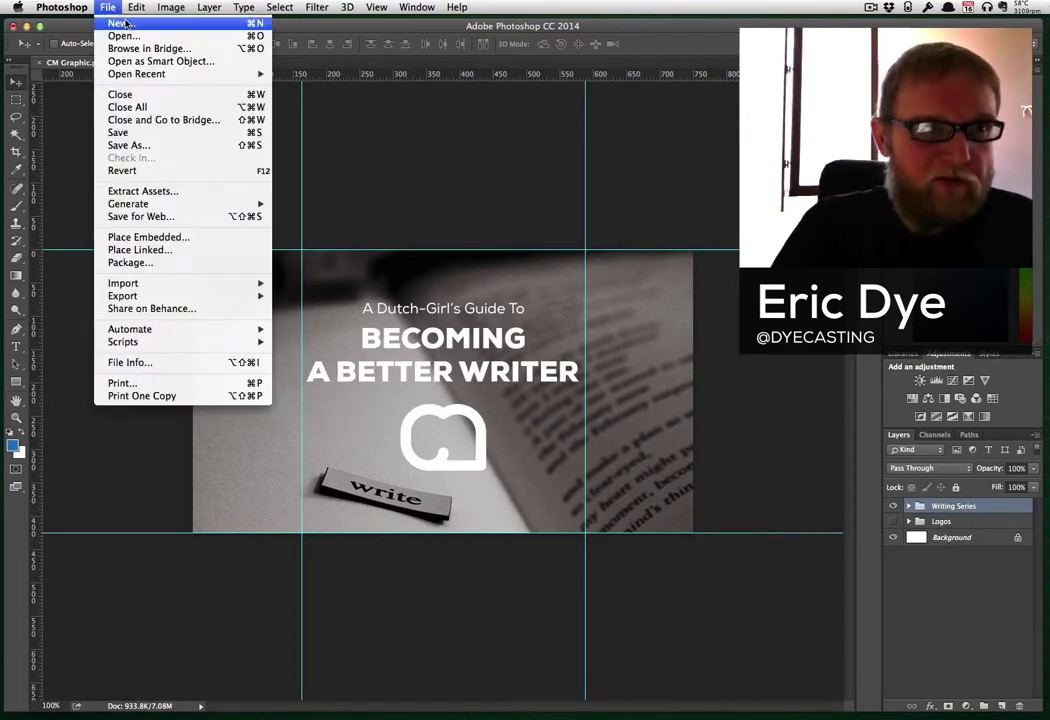
left_click(125, 18)
left_click(492, 279)
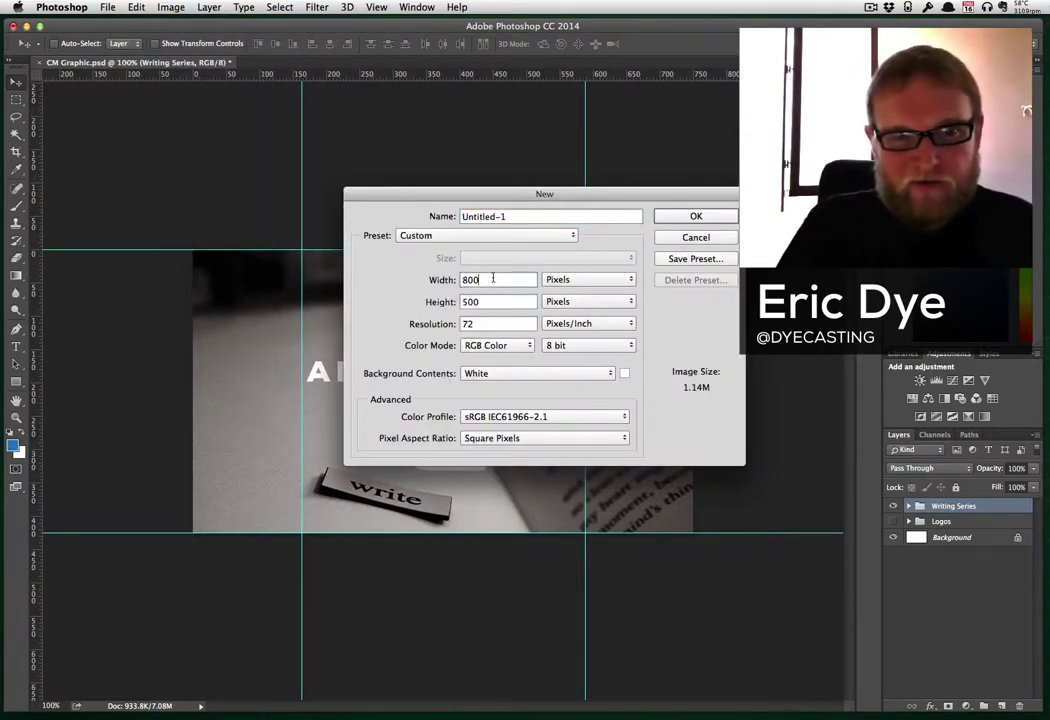
double_click(508, 280)
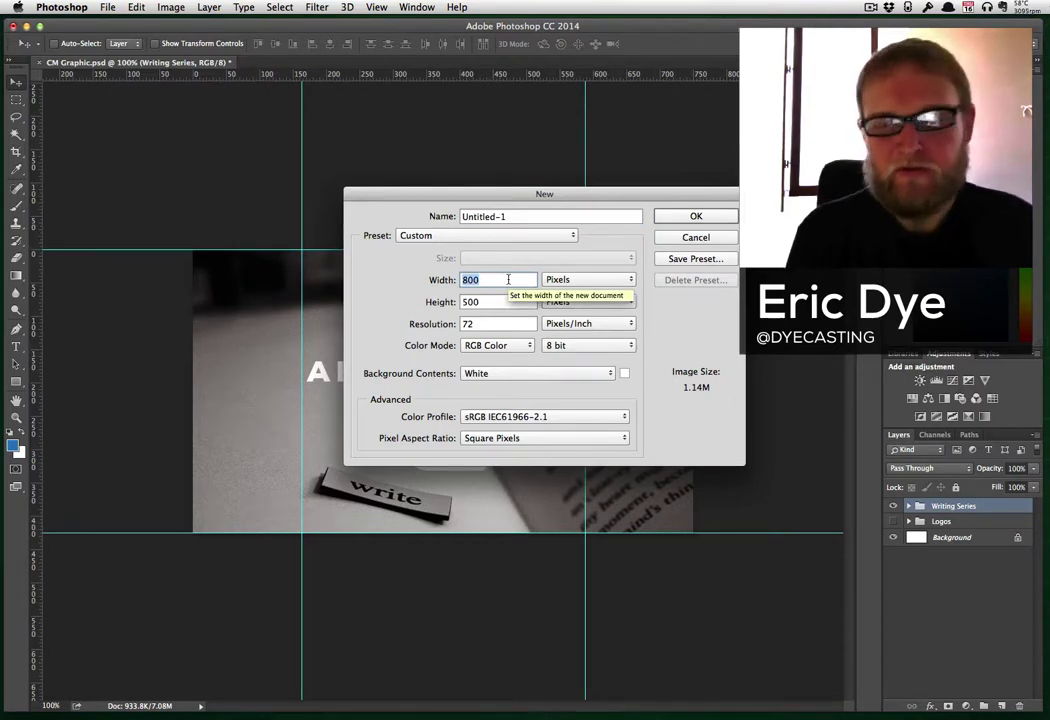
left_click(696, 216)
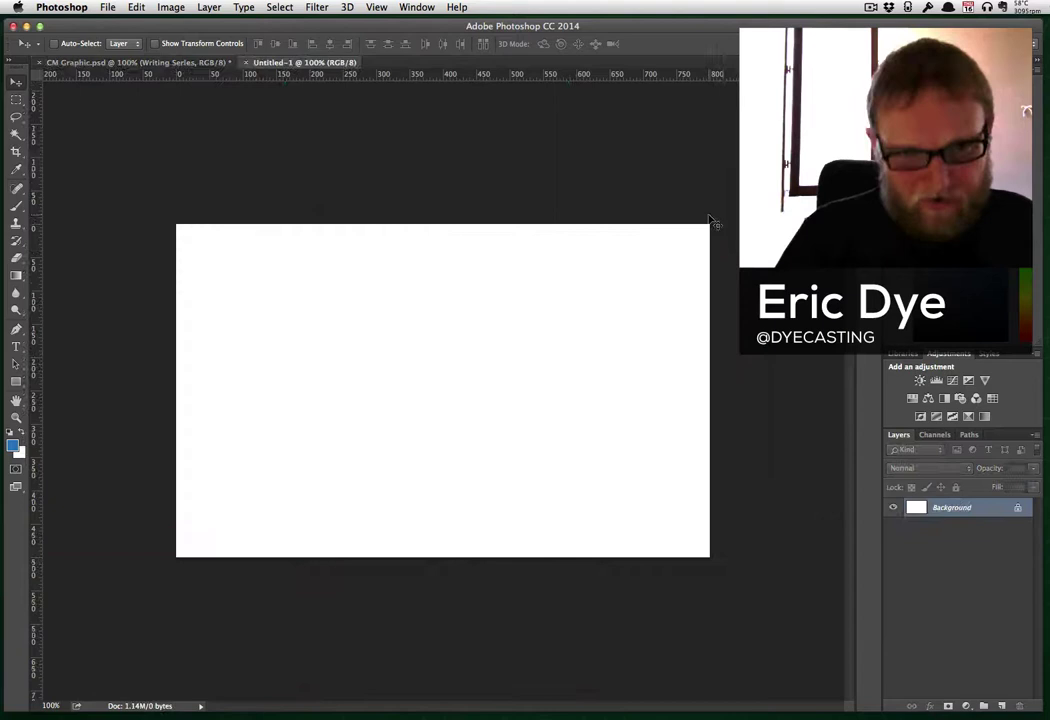
Draw a small black square shape on the canvas with the Rectangle Tool, redrawing it once.
left_click_drag(16, 388, 70, 376)
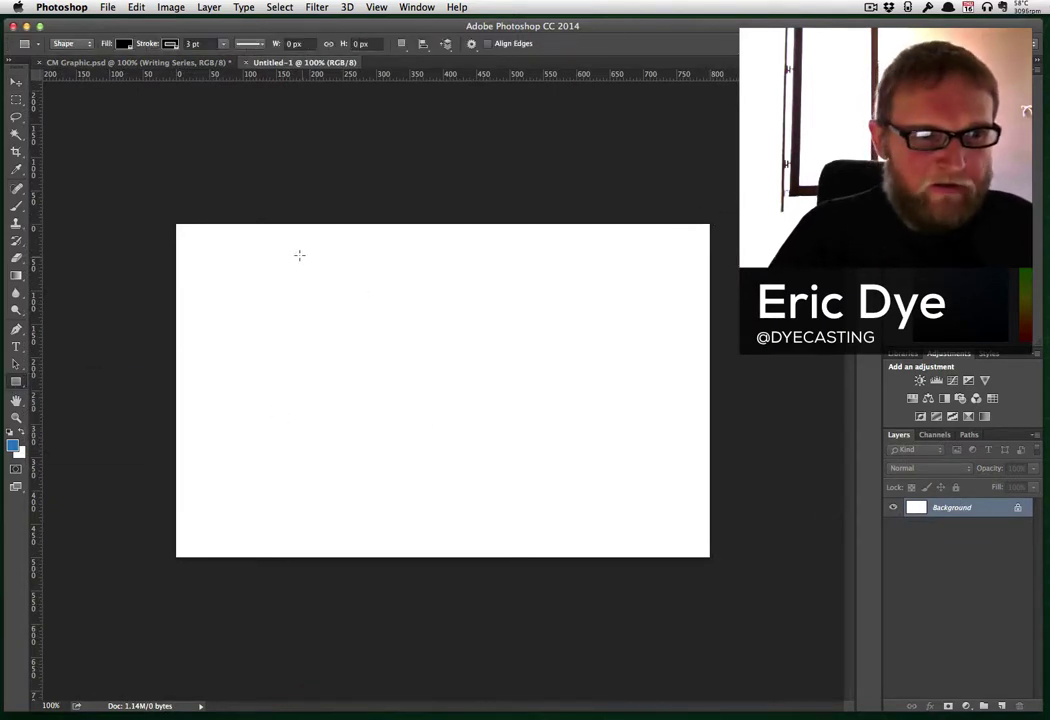
left_click_drag(298, 250, 428, 380)
key("super+z")
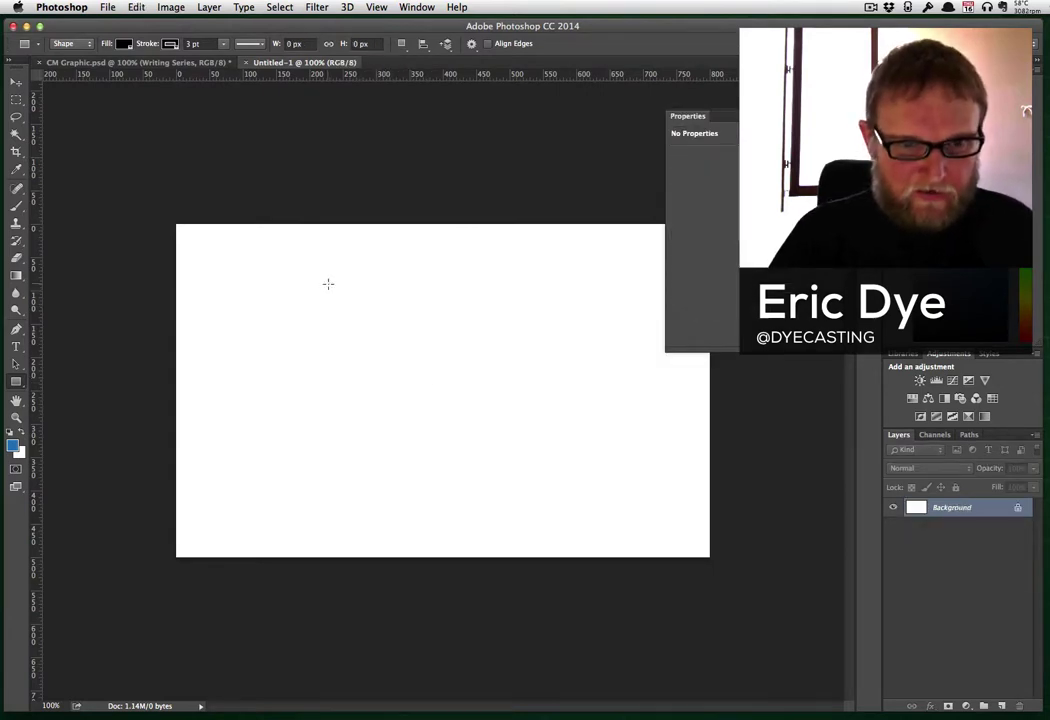
left_click_drag(328, 284, 416, 352)
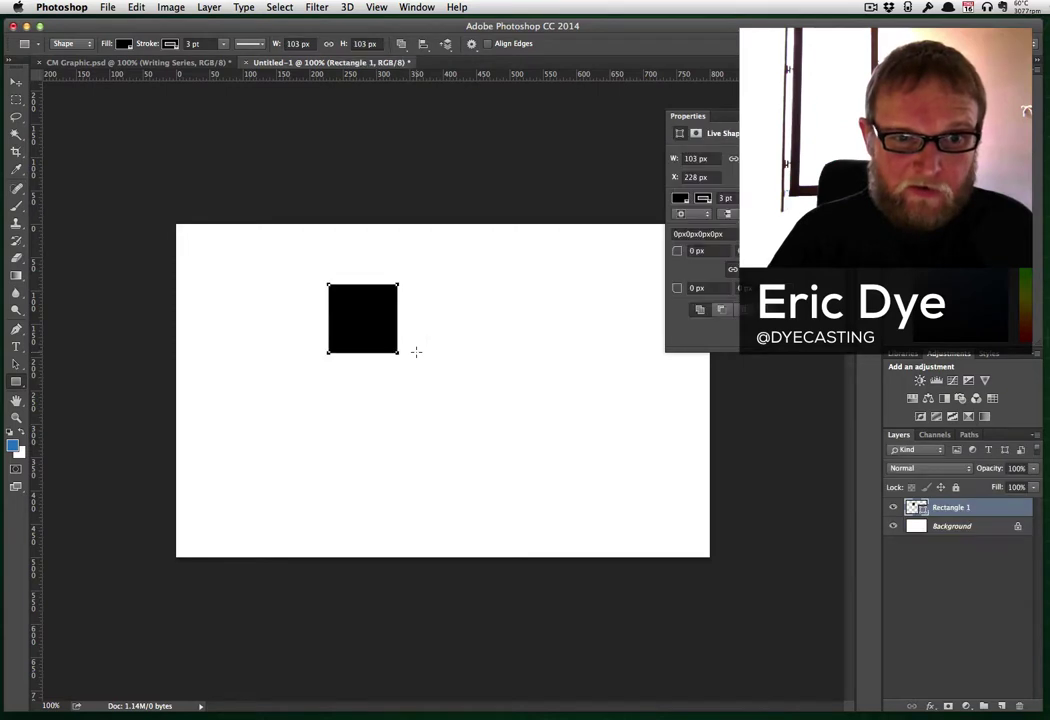
Move the black square to the canvas top and scale it to 500 × 500 px.
left_click(16, 81)
left_click_drag(358, 318, 649, 532)
key("super+t")
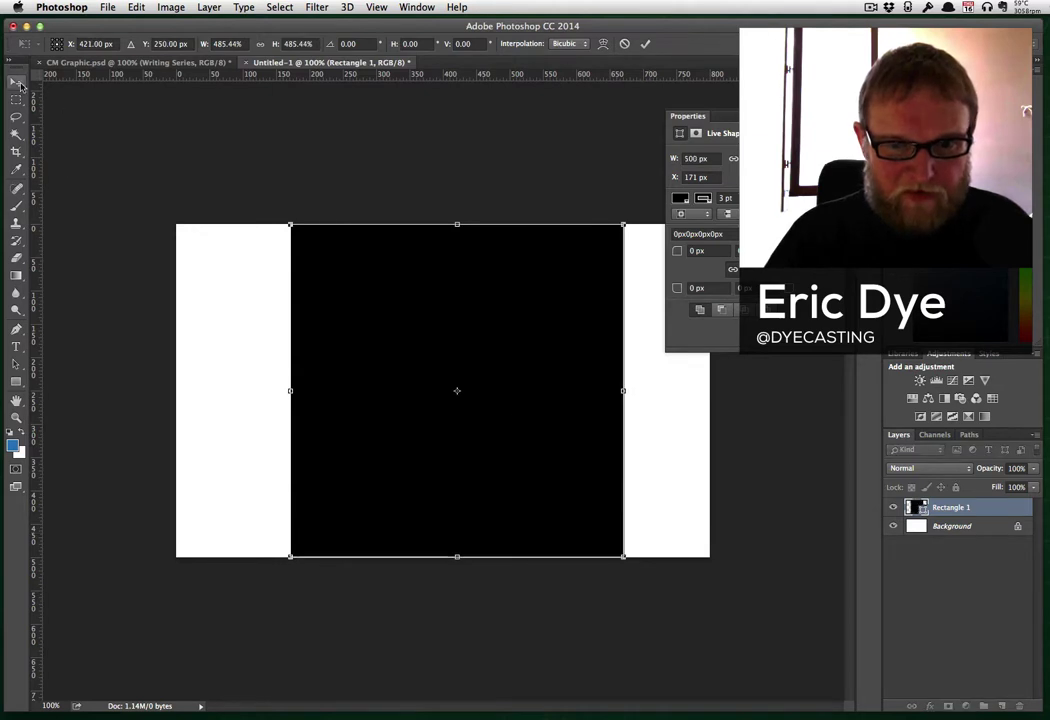
left_click(20, 86)
Apply the resize and shift the black square left until it is centred horizontally.
key("Return")
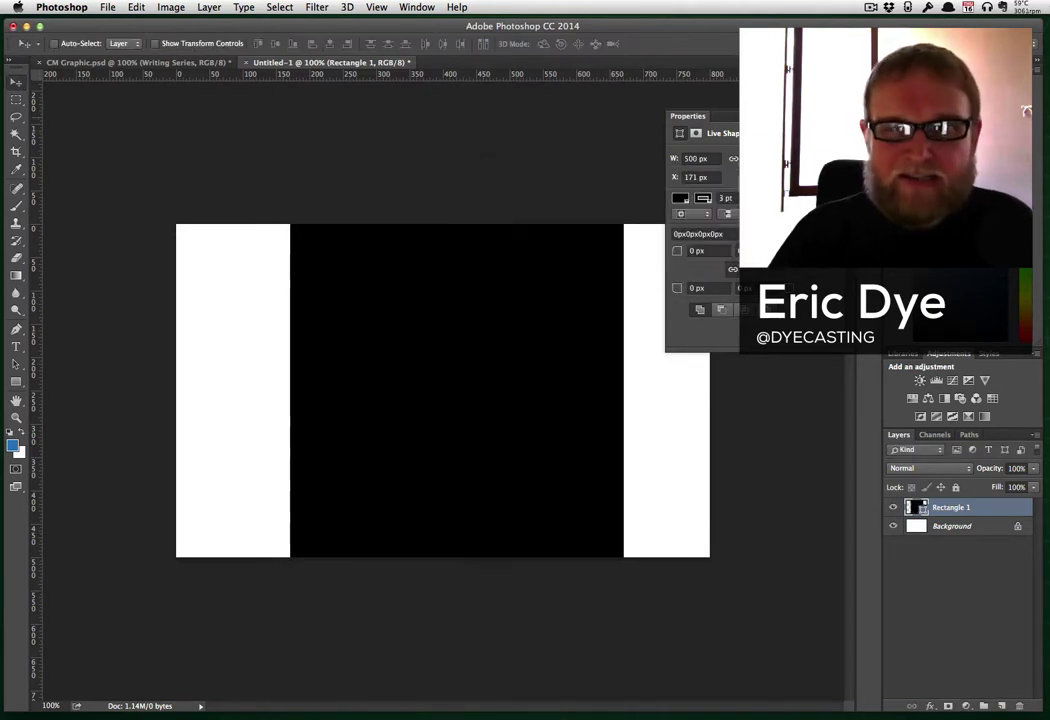
mouse_move(519, 352)
left_mouse_down()
mouse_move(504, 352)
mouse_move(537, 349)
mouse_move(490, 349)
mouse_move(504, 347)
left_mouse_up()
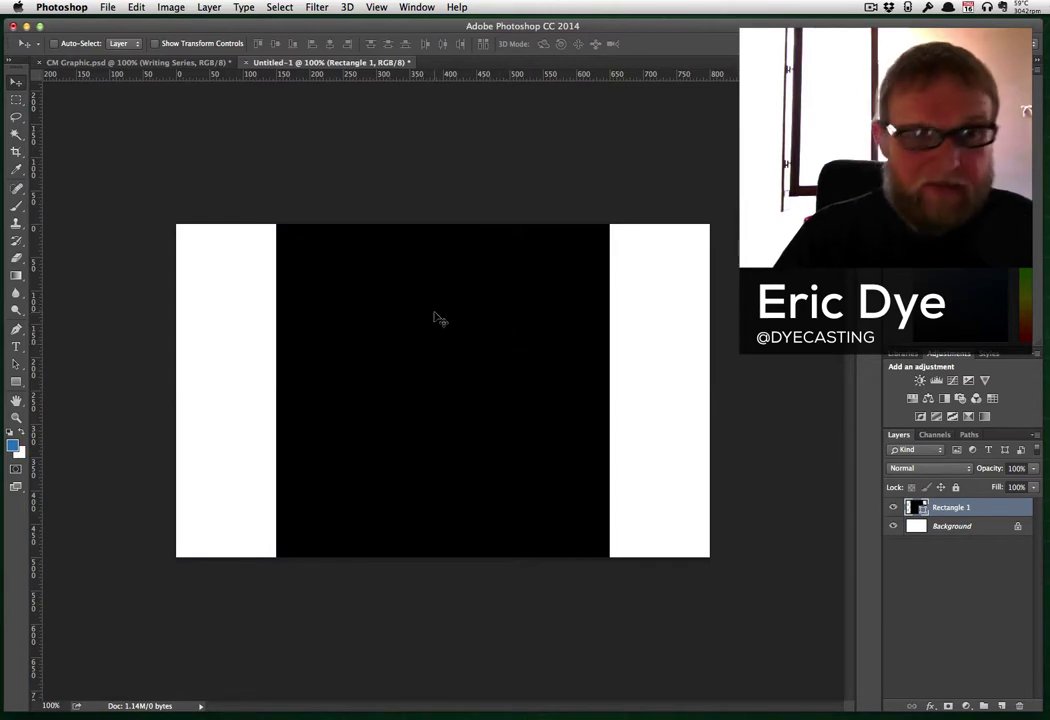
left_click_drag(436, 314, 437, 327)
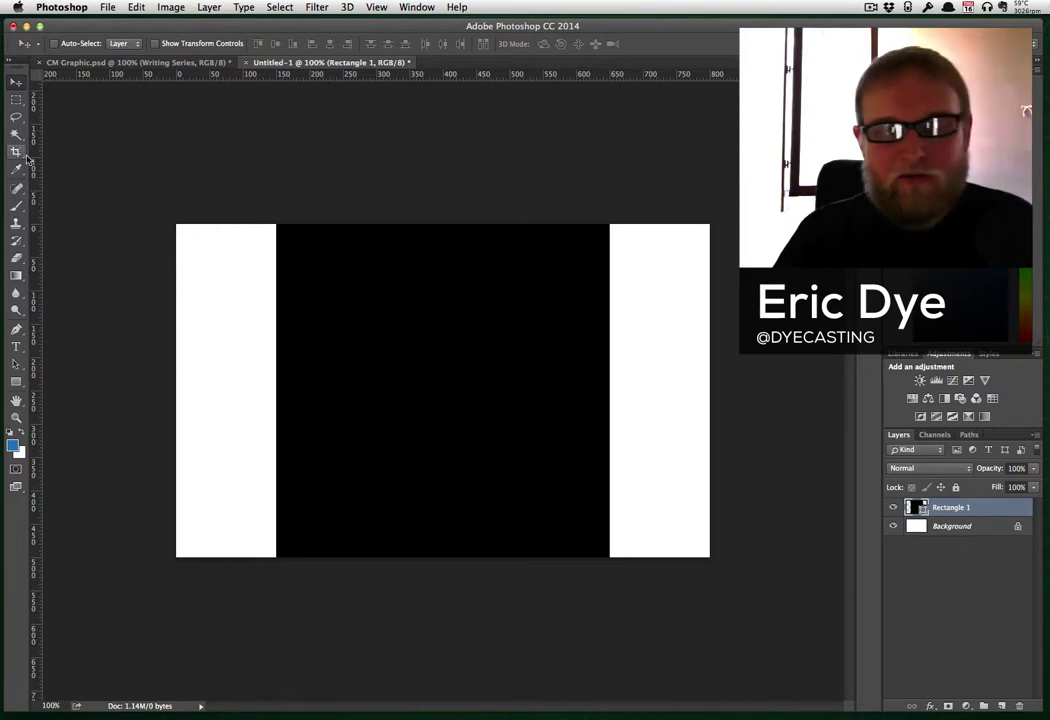
Check the Rulers option in the View menu, then toggle the rulers off with Cmd+R.
left_click(378, 7)
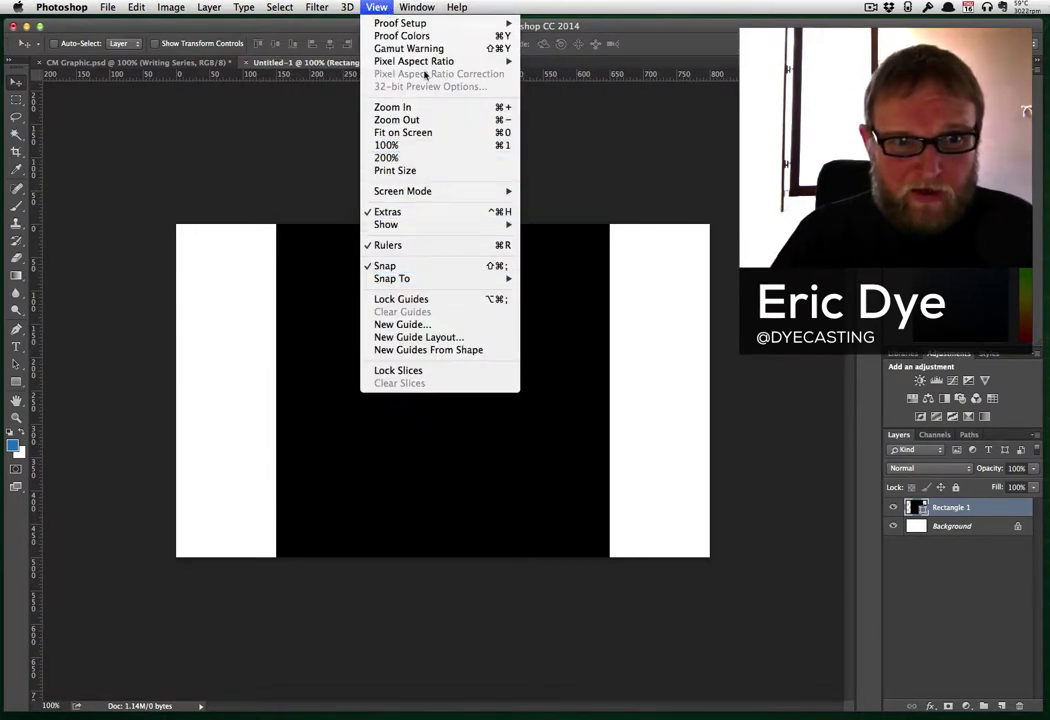
mouse_move(419, 8)
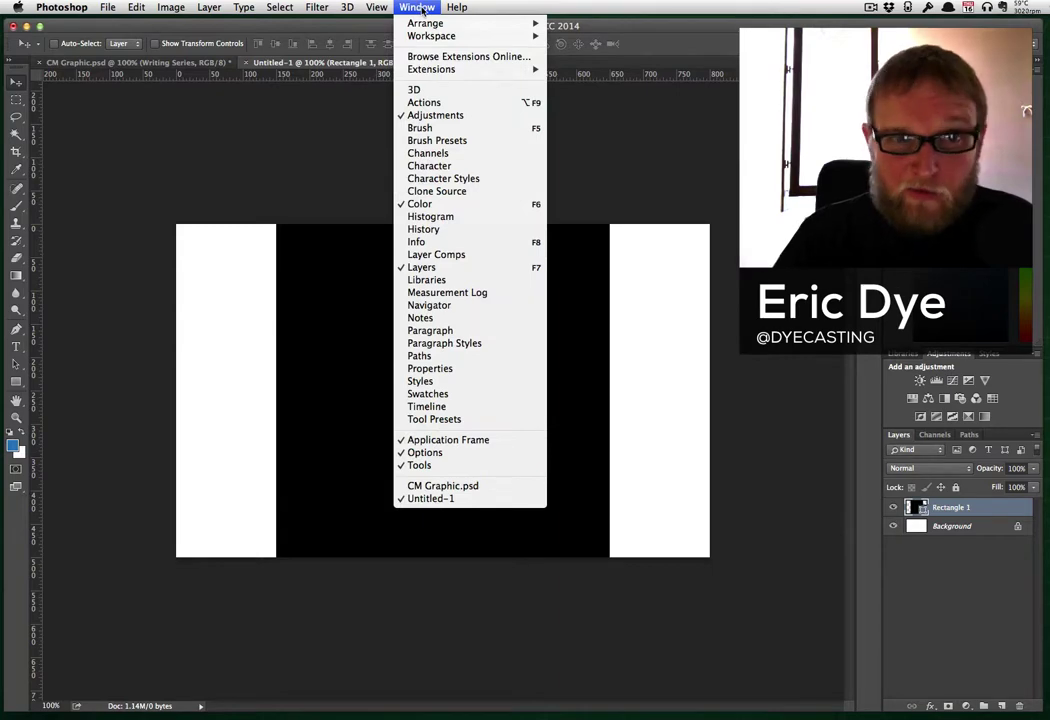
mouse_move(383, 13)
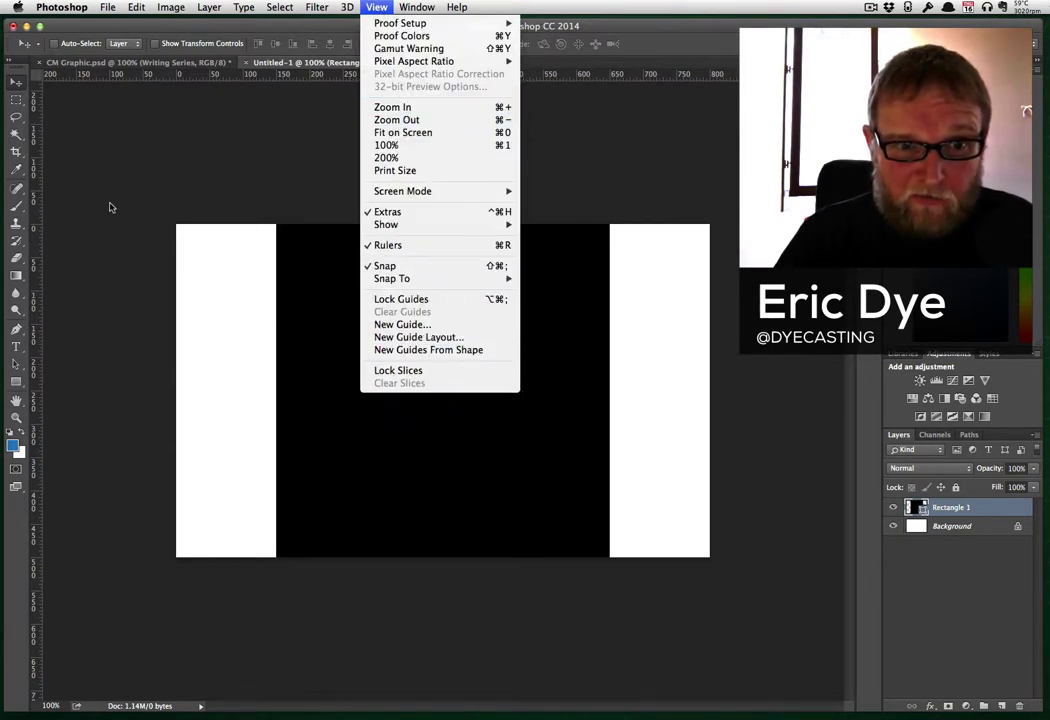
left_click(189, 127)
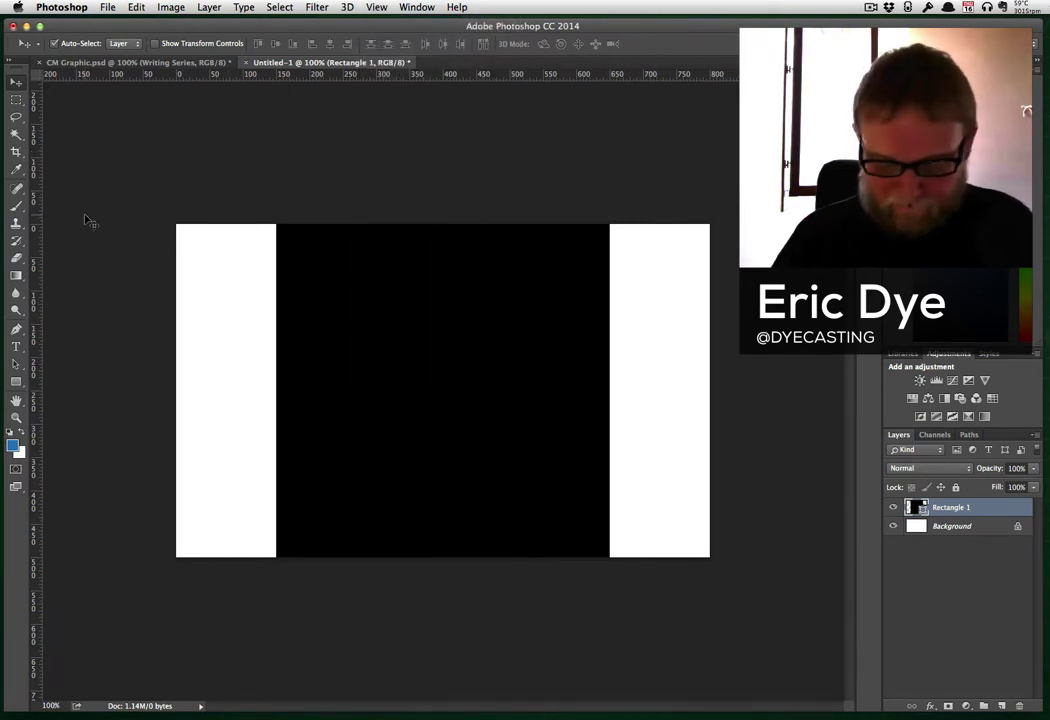
key("super+r")
key("super+r")
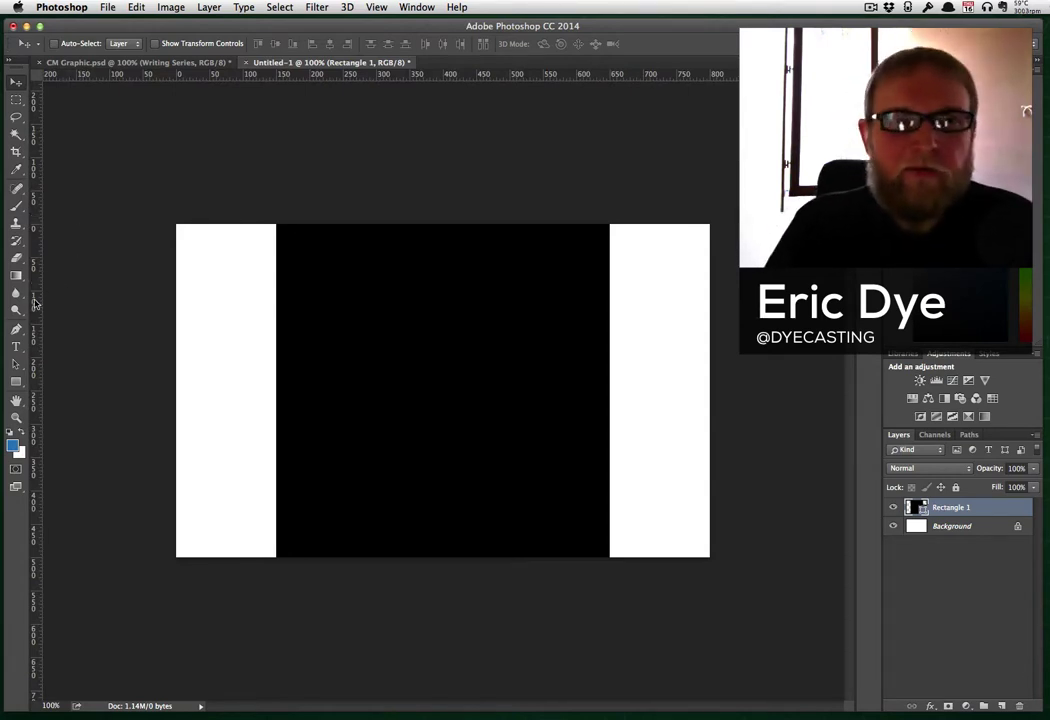
Add vertical guides at 150 px and 650 px along the square's sides, then delete Rectangle 1.
left_click_drag(35, 302, 272, 298)
left_click_drag(32, 262, 609, 311)
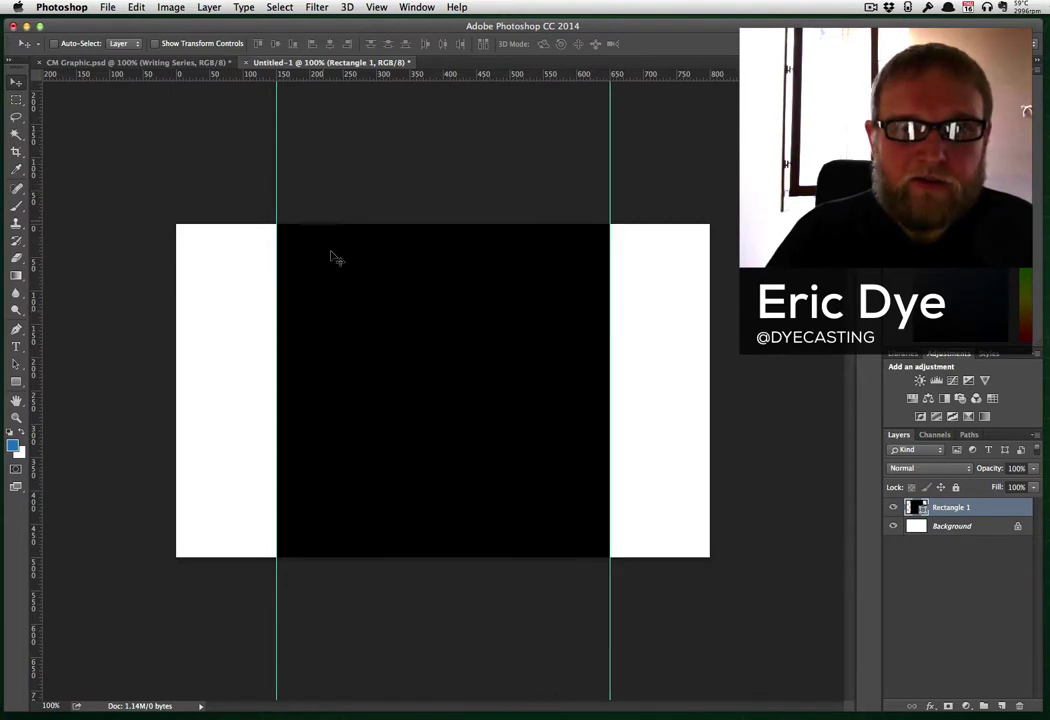
key("Delete")
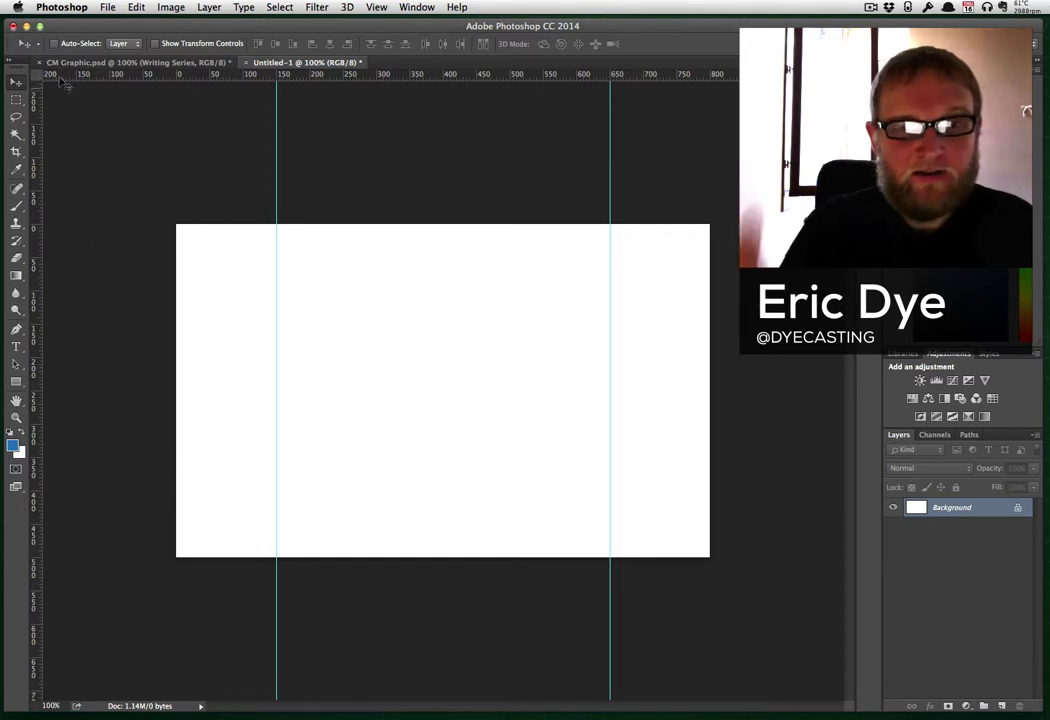
Add horizontal guides at Y 0 and Y 500 px along the canvas's top and bottom.
left_click_drag(415, 74, 412, 223)
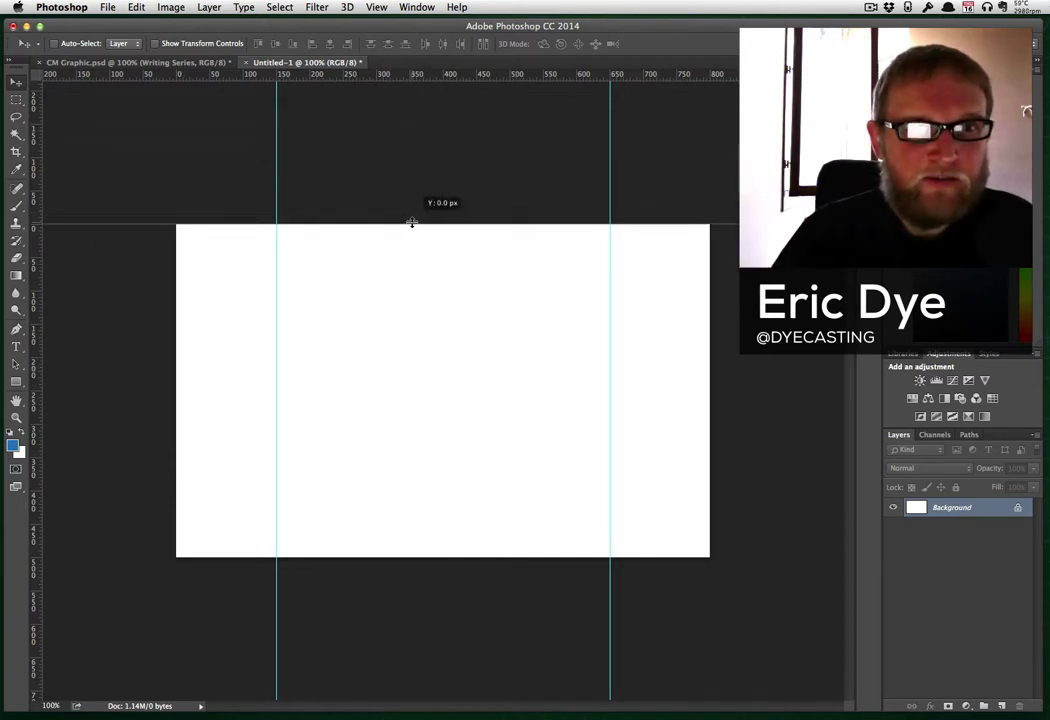
left_click_drag(420, 77, 429, 556)
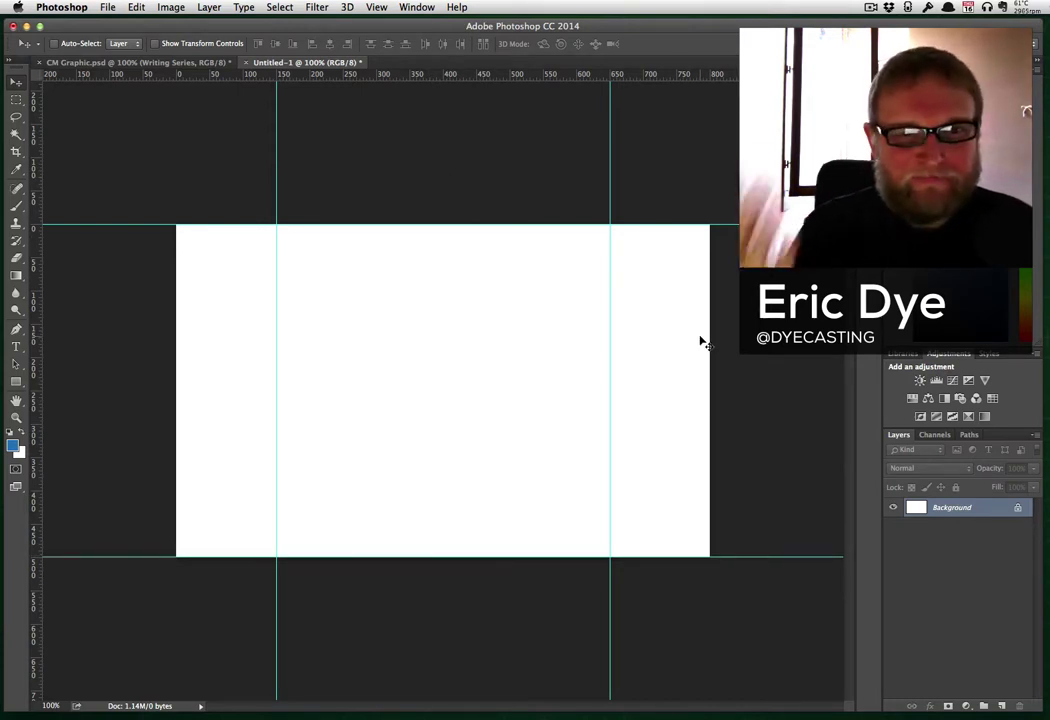
Bring CM Graphic.psd forward to show its book graphic framed by four guides.
left_click(190, 63)
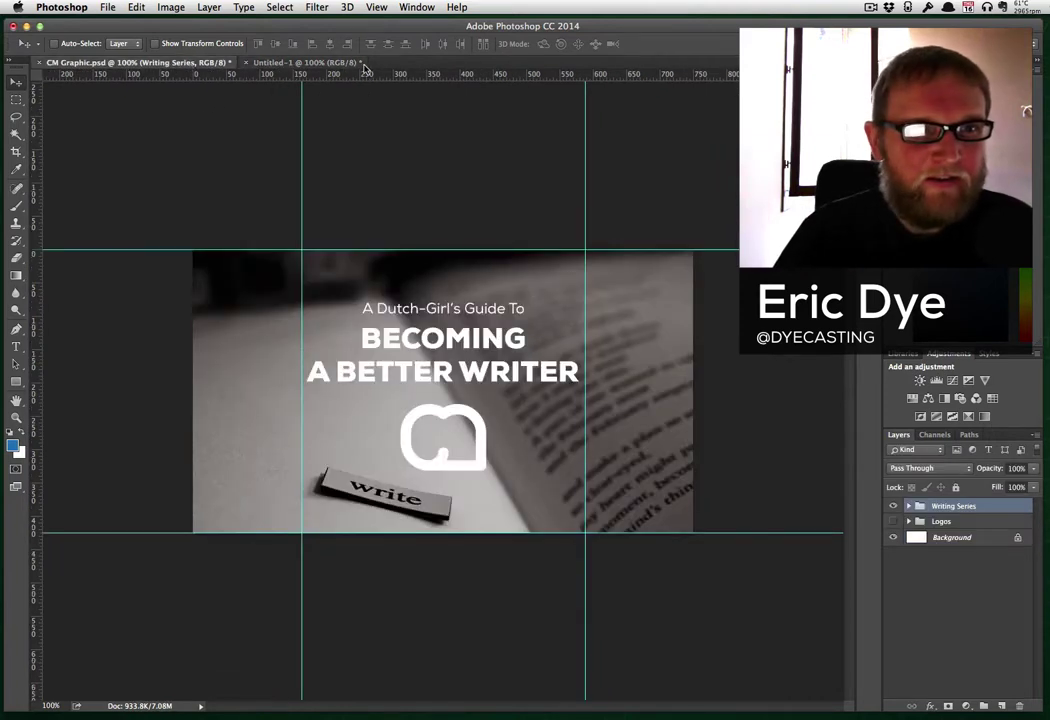
left_click(168, 64)
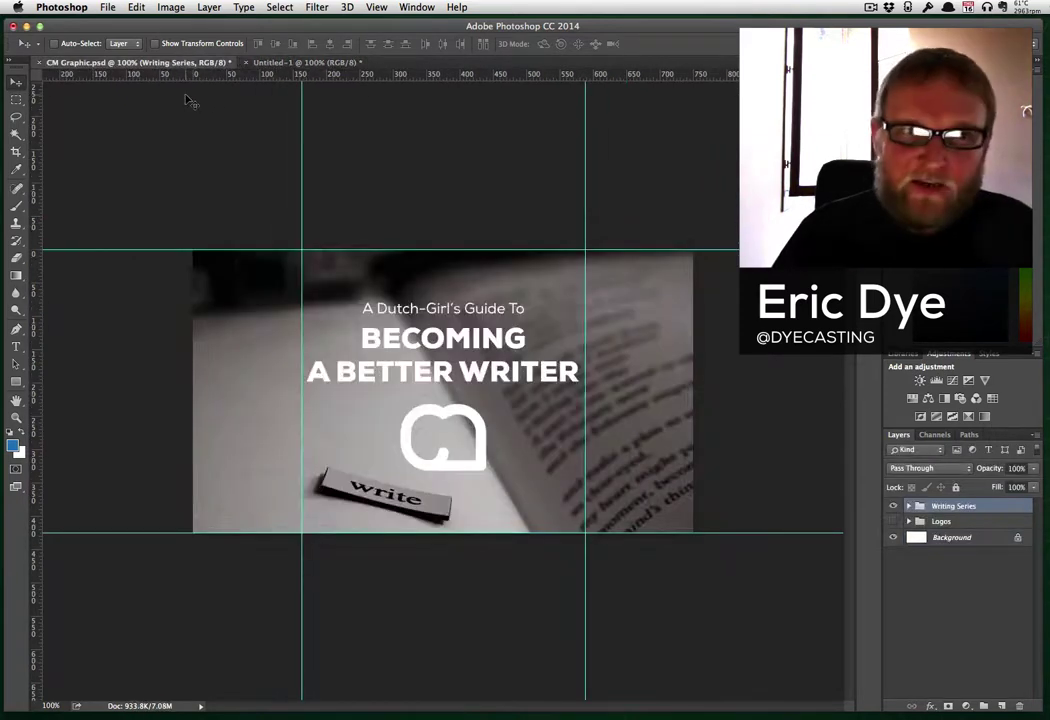